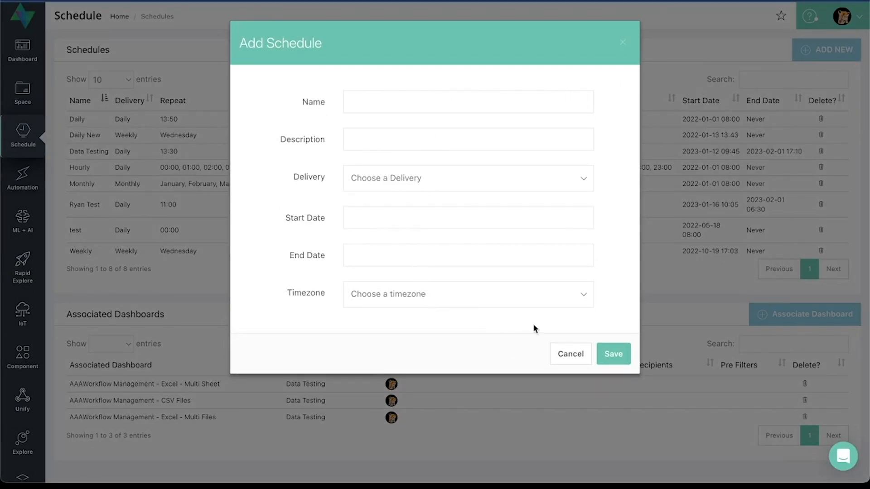
# Dismiss the new schedule form and clear the End Date of the Data Testing schedule.
pyautogui.click(570, 354)
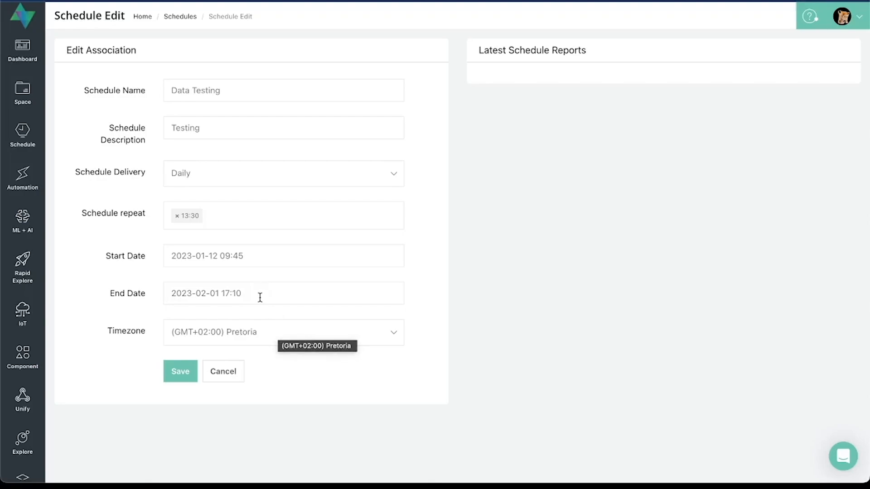
pyautogui.moveTo(260, 298); pyautogui.dragTo(126, 299)
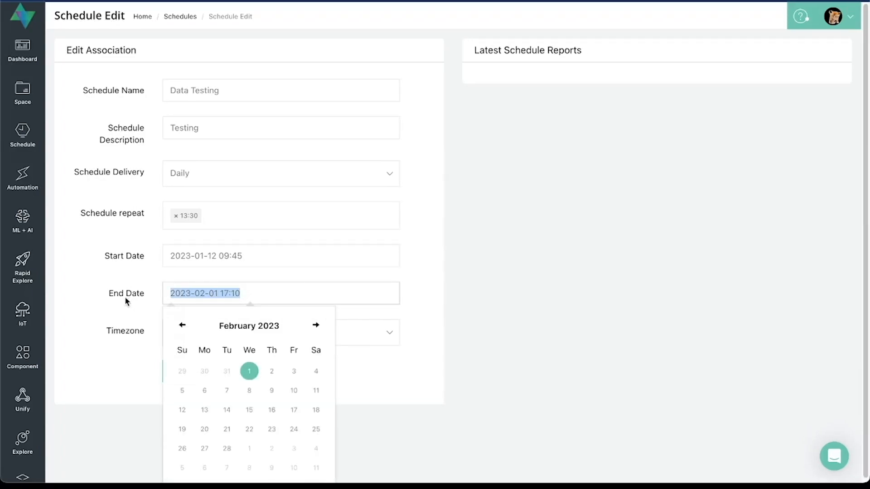
pyautogui.hotkey('ctrl', 'a')
pyautogui.press('BackSpace')
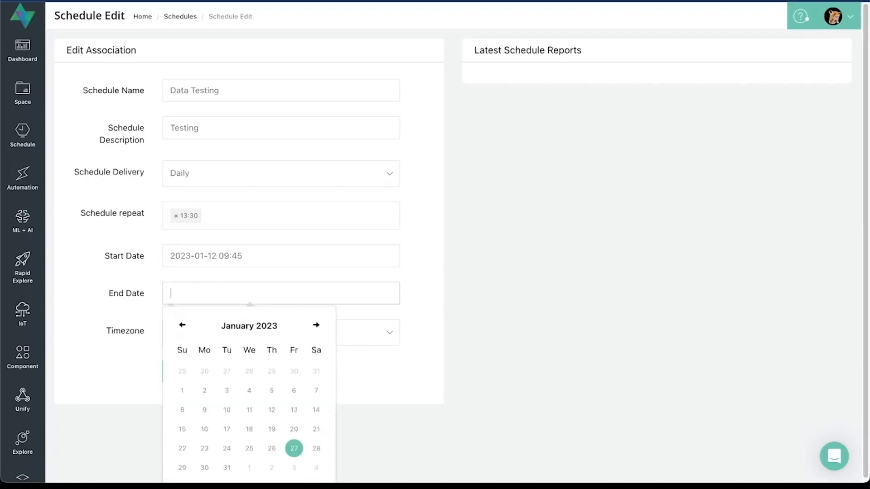
pyautogui.click(577, 193)
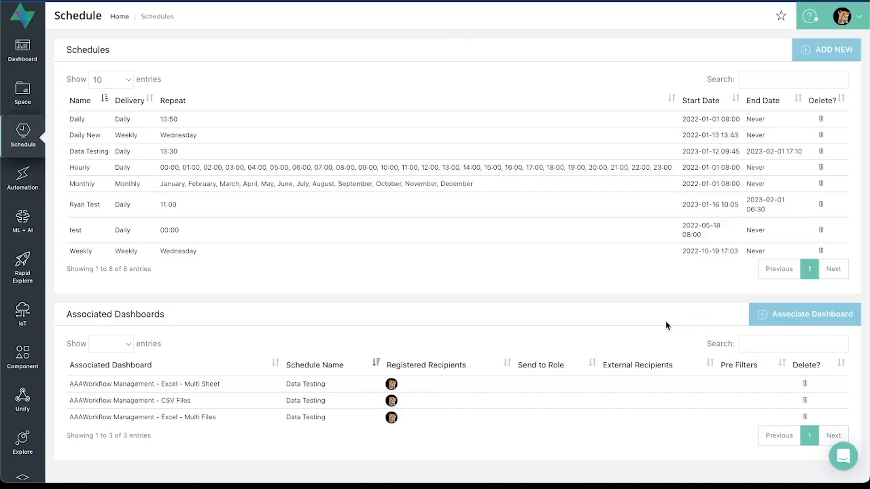
# Start a new dashboard association and review the dashboards and schedules offered for it.
pyautogui.click(782, 320)
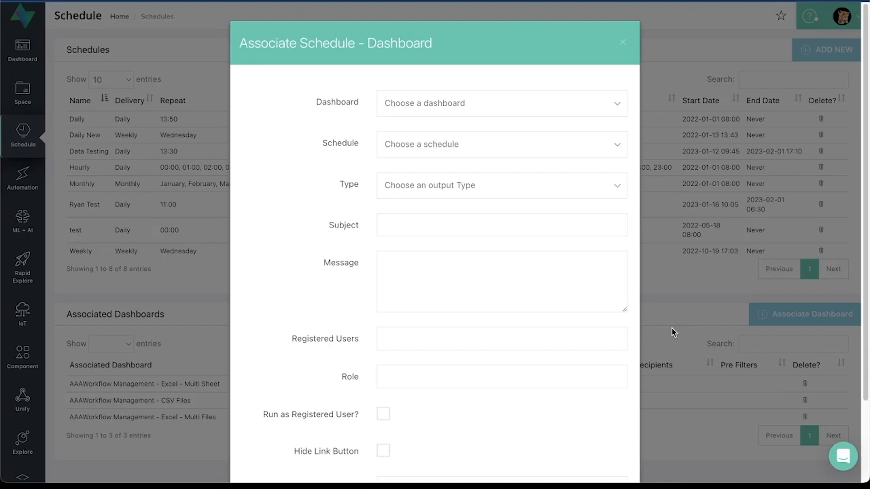
pyautogui.click(547, 113)
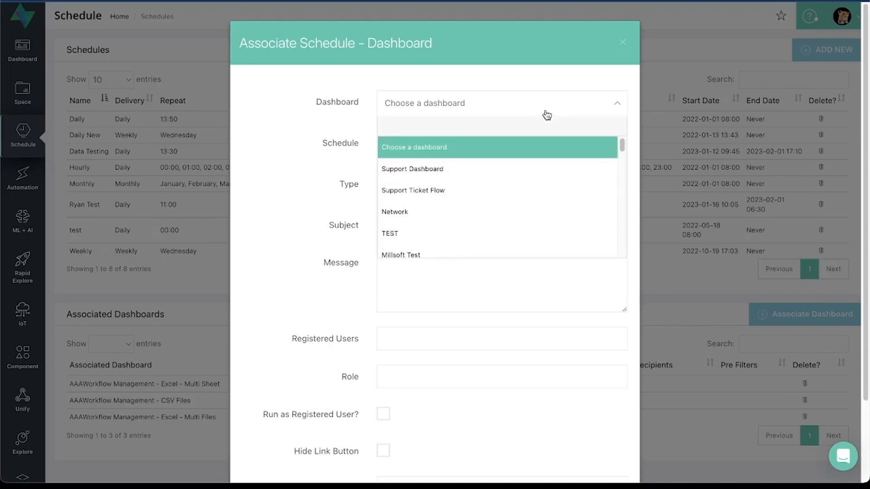
pyautogui.click(306, 168)
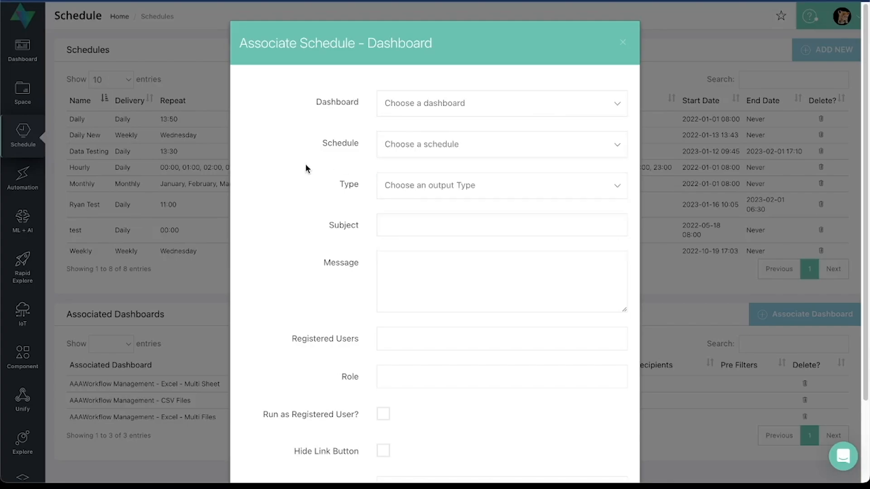
pyautogui.click(414, 144)
pyautogui.scroll(-3, 425, 263)
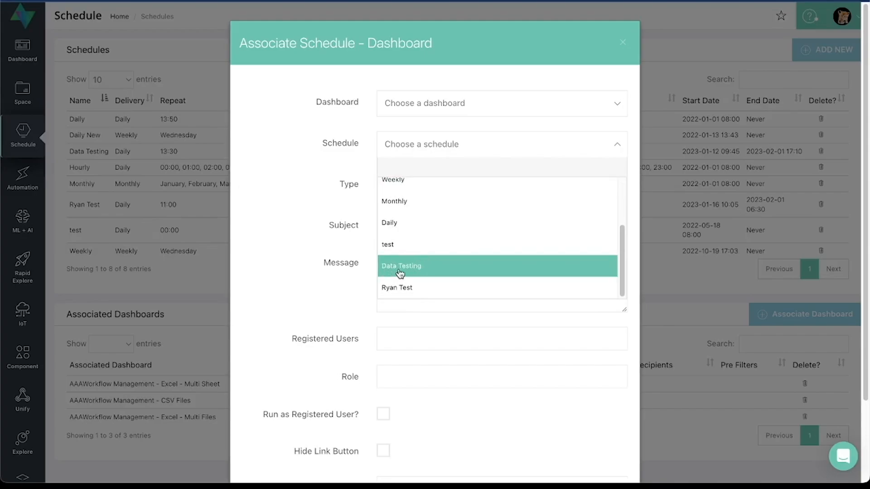
pyautogui.click(318, 263)
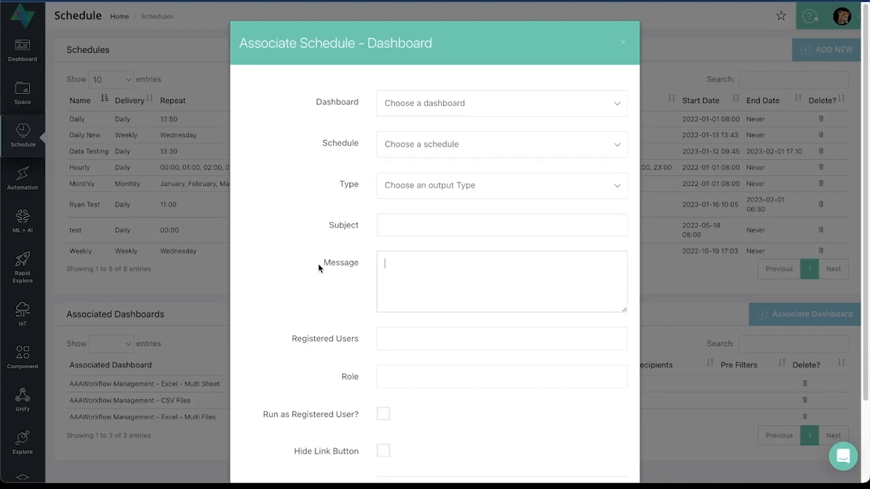
# Review the output types offered for the dashboard association.
pyautogui.click(400, 198)
pyautogui.scroll(-2, 423, 276)
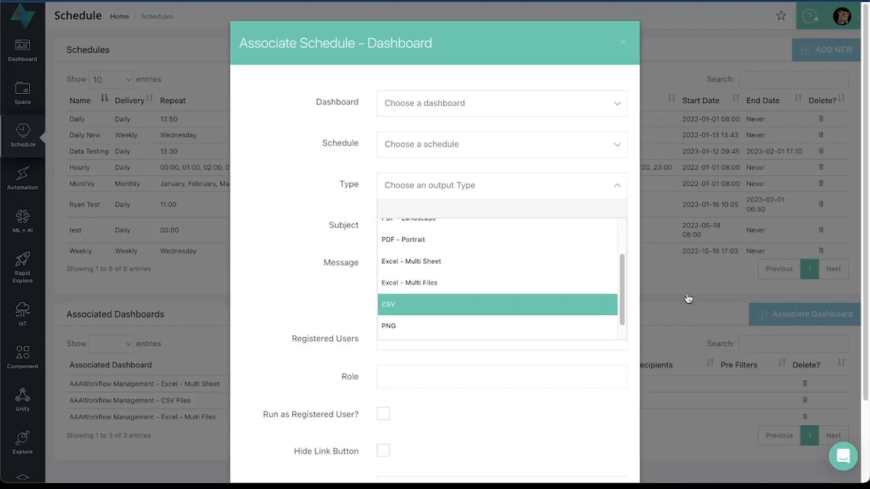
pyautogui.scroll(-1, 681, 335)
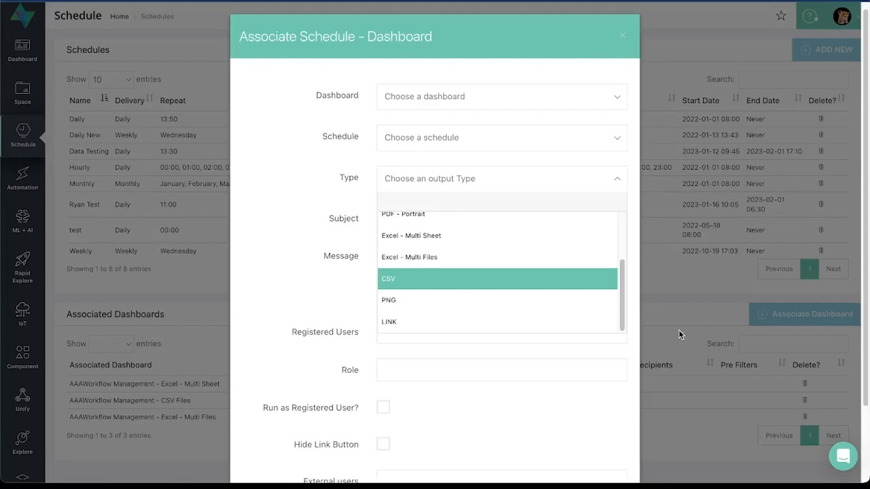
pyautogui.click(286, 294)
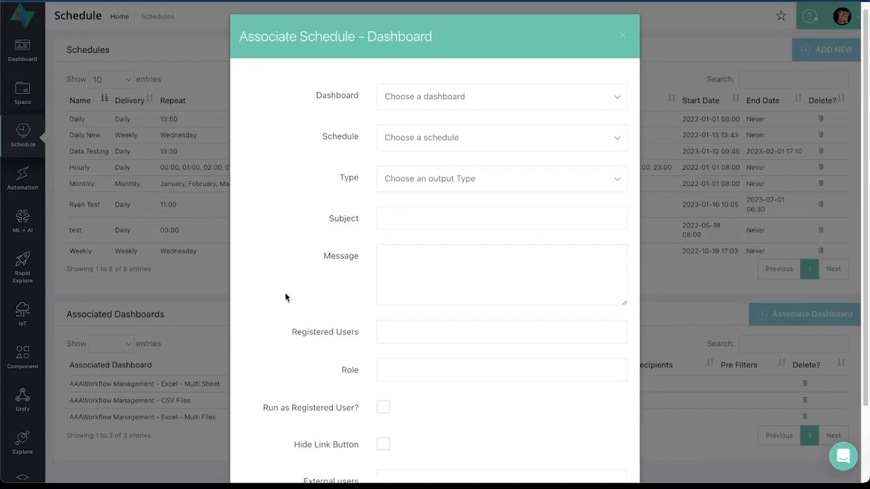
# Examine the association's recipient settings for registered users, role and external users, and cancel the form without saving.
pyautogui.scroll(-3, 284, 292)
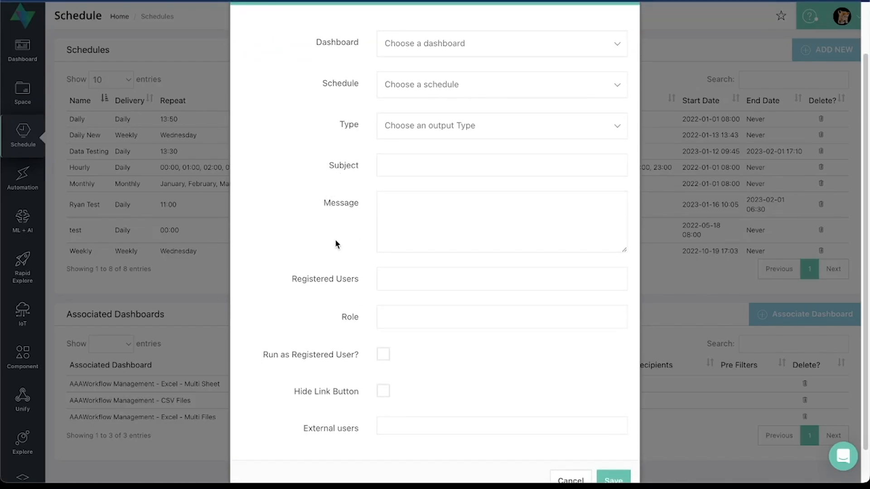
pyautogui.scroll(-2, 328, 280)
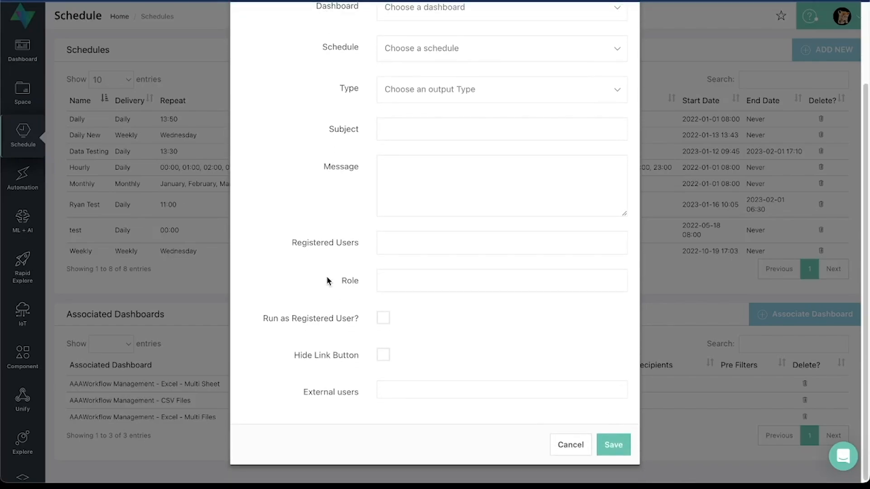
pyautogui.click(393, 242)
pyautogui.click(299, 246)
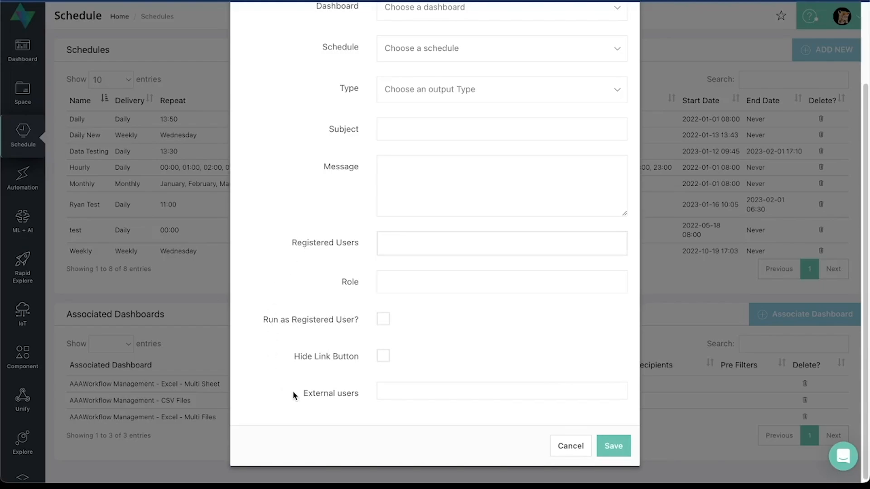
pyautogui.click(431, 394)
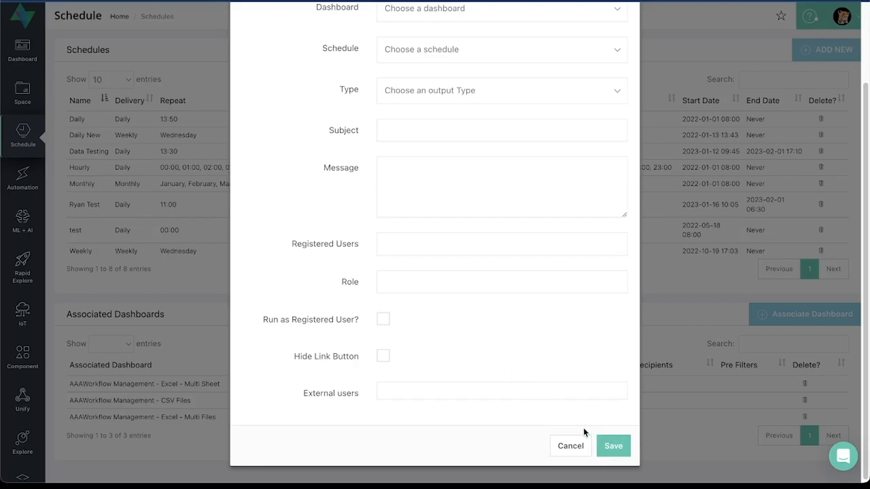
pyautogui.click(568, 447)
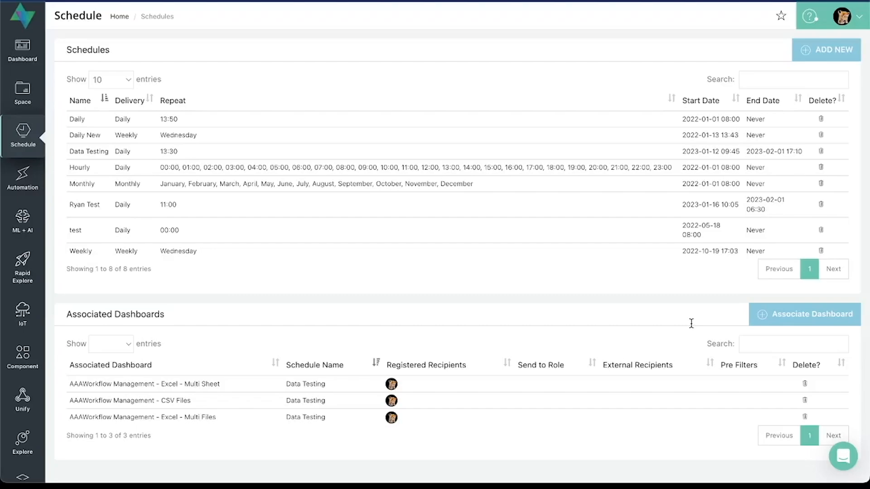
# Open the AAAWorkflow Management - CSV Files association, review its settings and leave without saving.
pyautogui.click(181, 402)
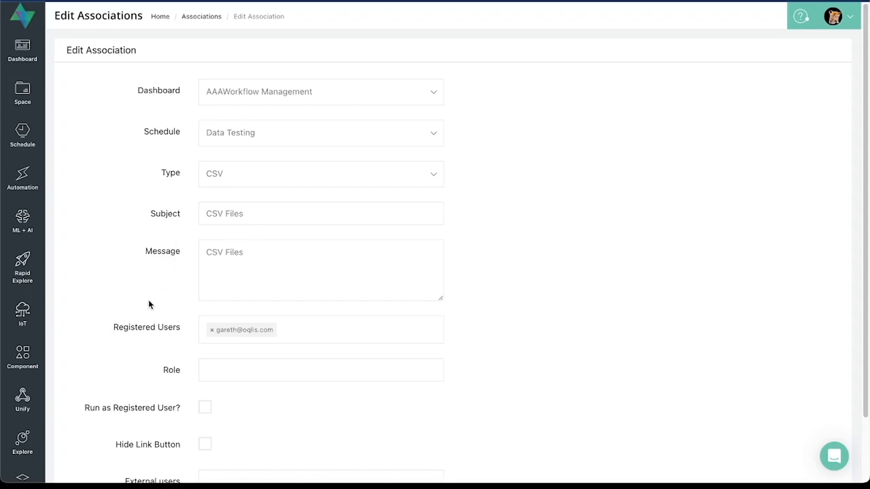
pyautogui.scroll(-2, 316, 358)
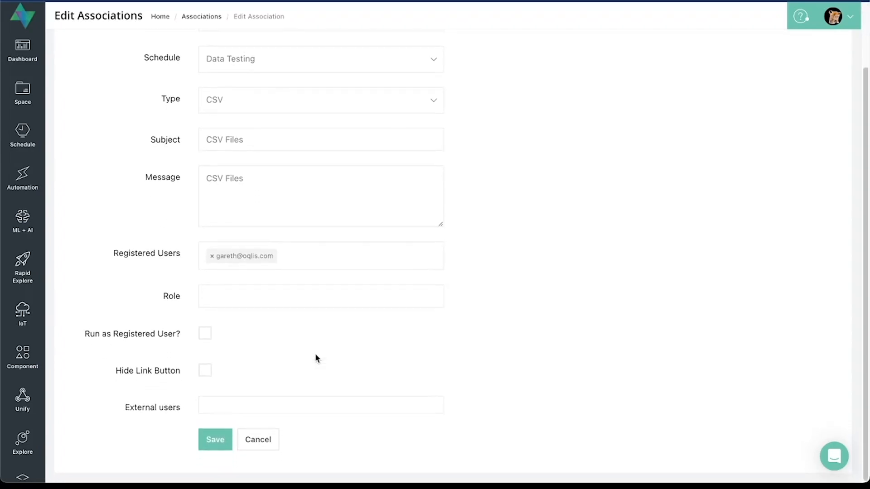
pyautogui.click(247, 441)
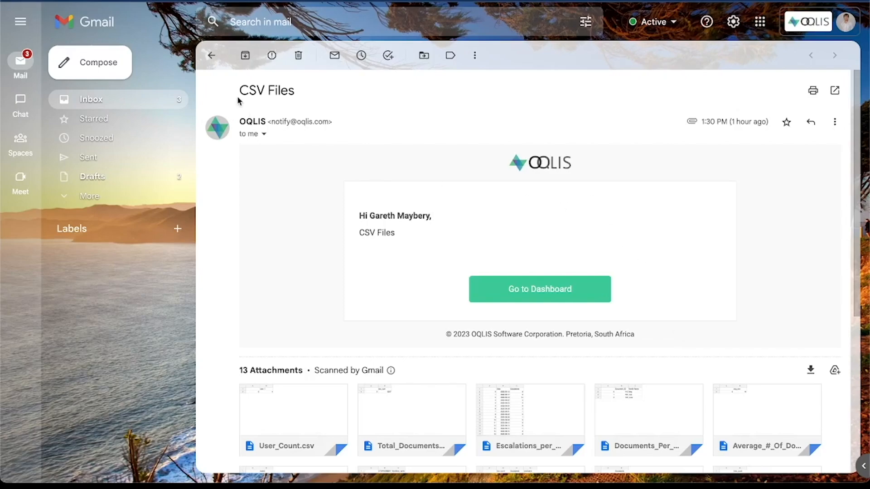
# Examine the subject, message and attachments of the CSV Files email in Gmail and compare them with the AAAWorkflow Management dashboard.
pyautogui.moveTo(240, 90); pyautogui.dragTo(321, 91)
pyautogui.click(319, 221)
pyautogui.moveTo(358, 236); pyautogui.dragTo(404, 236)
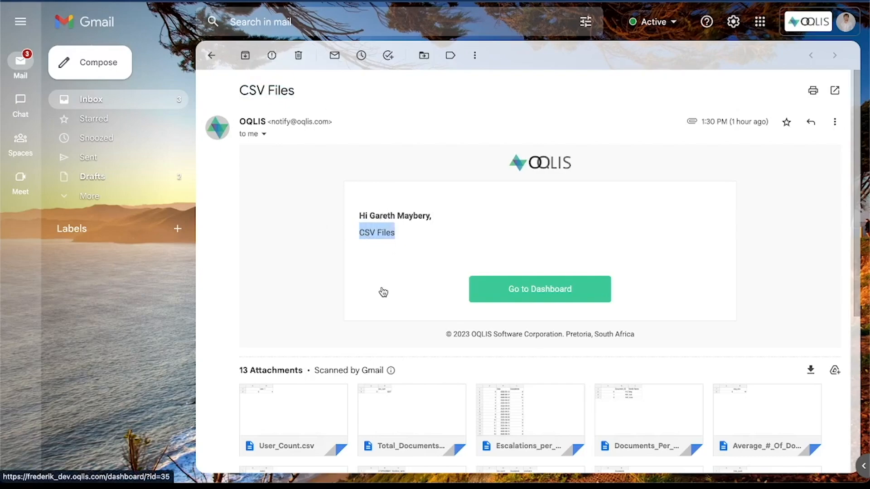
pyautogui.scroll(-1, 383, 291)
pyautogui.scroll(-2, 286, 268)
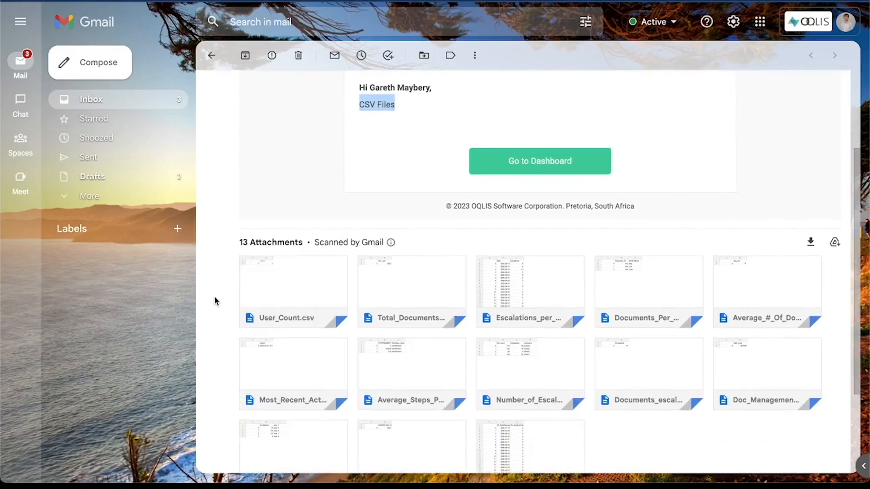
pyautogui.scroll(-3, 215, 299)
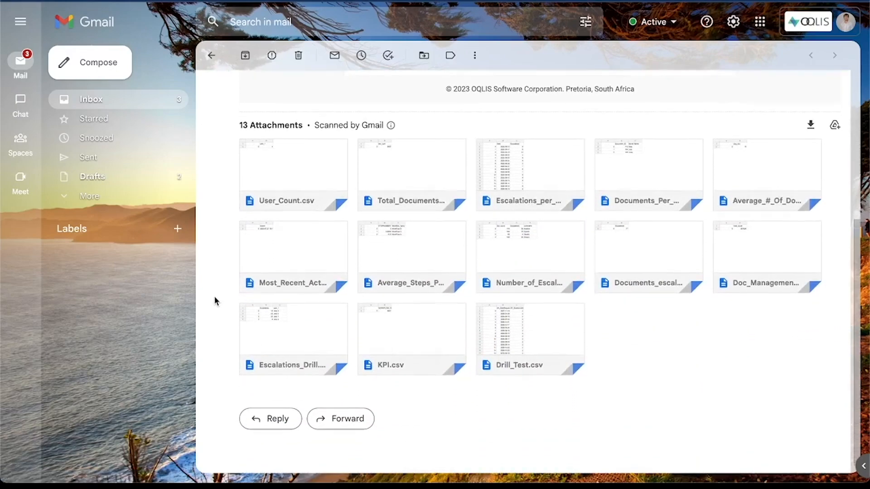
pyautogui.moveTo(384, 197)
pyautogui.moveTo(285, 285)
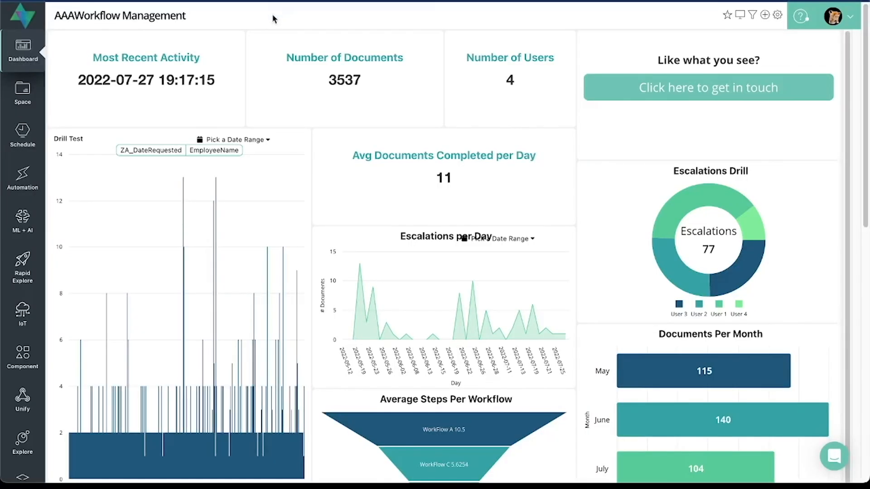
pyautogui.moveTo(139, 60)
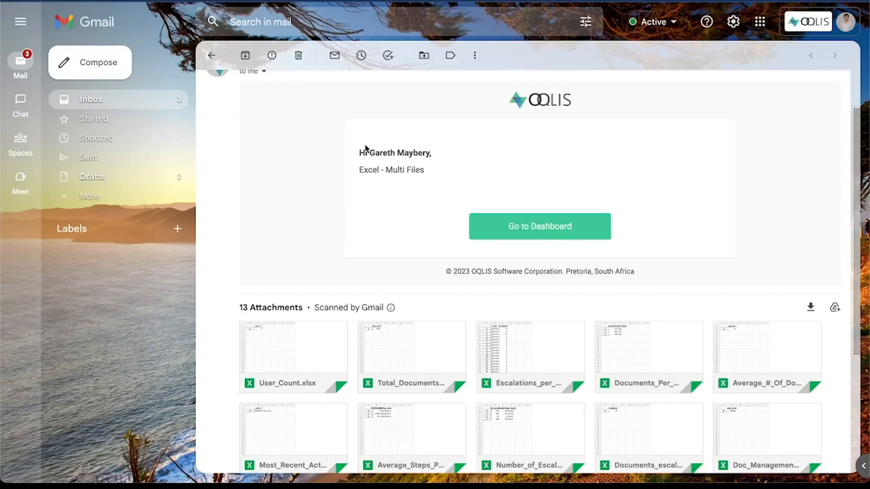
# Review the Excel - Multi Files email's attachments and open AAAWorkflow_Management.xlsx from the Excel - Multi Sheet email.
pyautogui.scroll(-4, 237, 231)
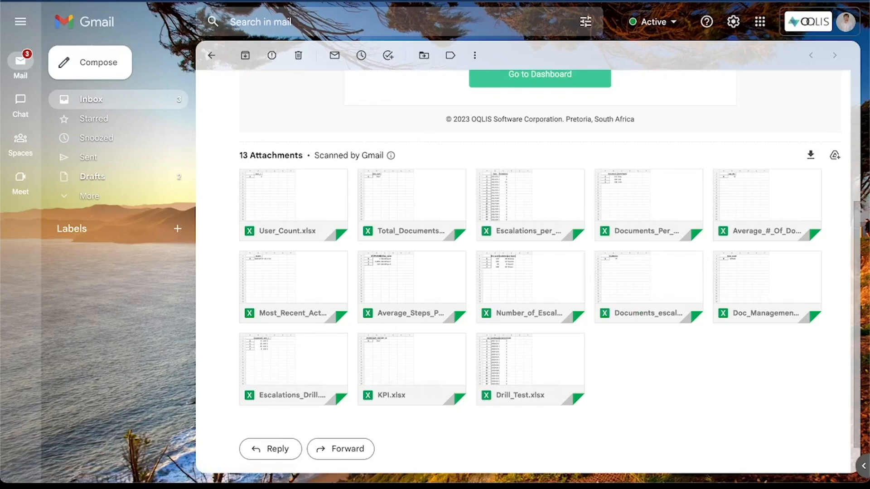
pyautogui.hotkey('ctrl', 'Tab')
pyautogui.scroll(-1, 321, 322)
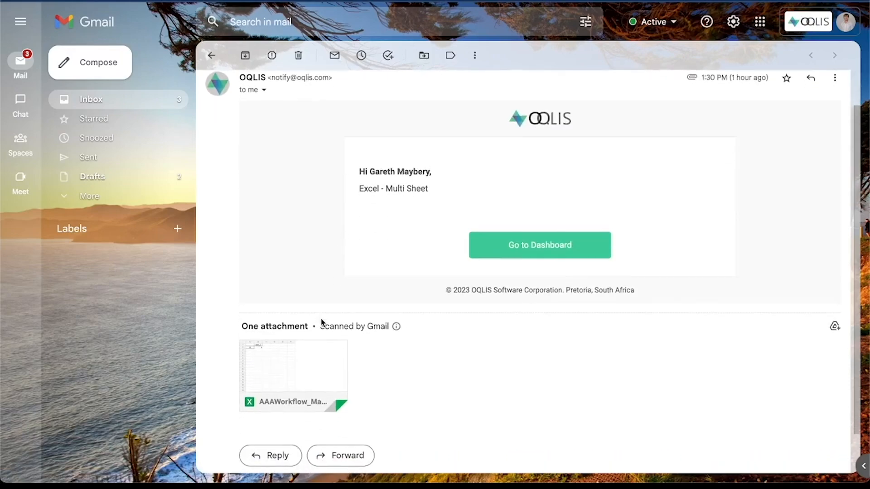
pyautogui.scroll(-1, 321, 322)
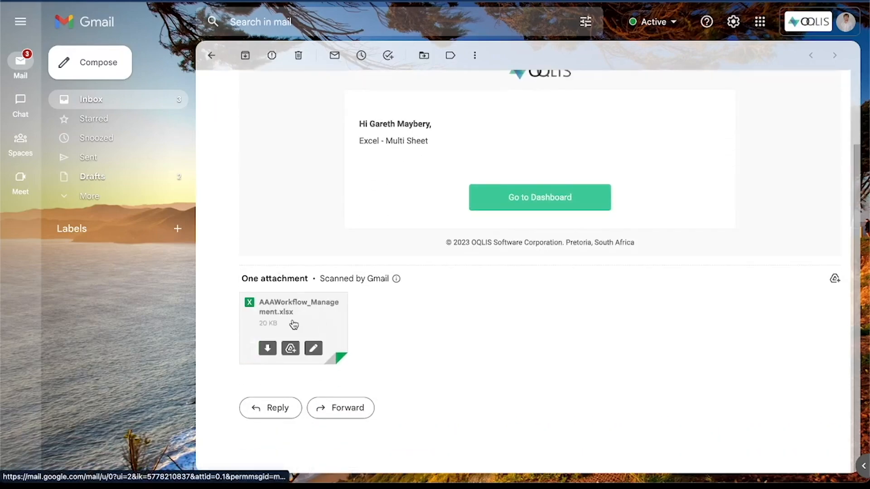
pyautogui.click(294, 324)
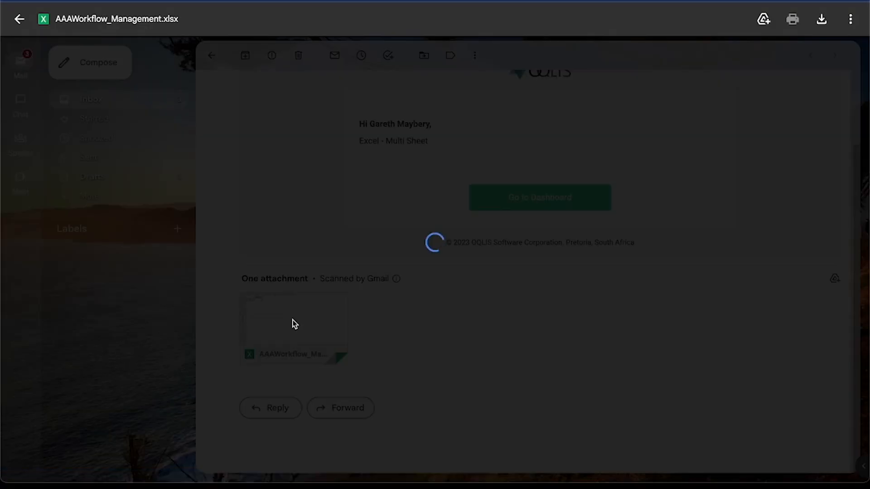